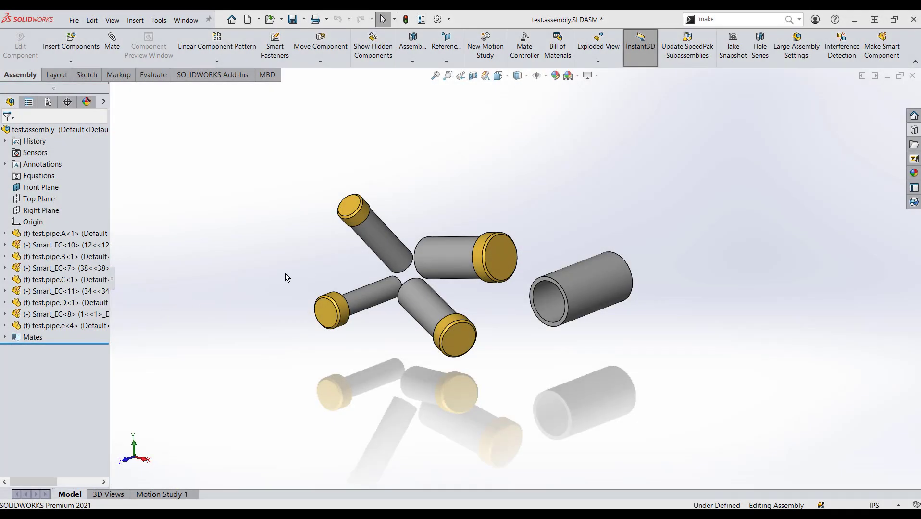
Open the Smart_EC end-cap part from the Design Library's AUTOSIZE folder.
mouse_move(283, 277)
middle_mouse_down()
mouse_move(345, 263)
mouse_move(281, 262)
mouse_move(300, 283)
middle_mouse_up()
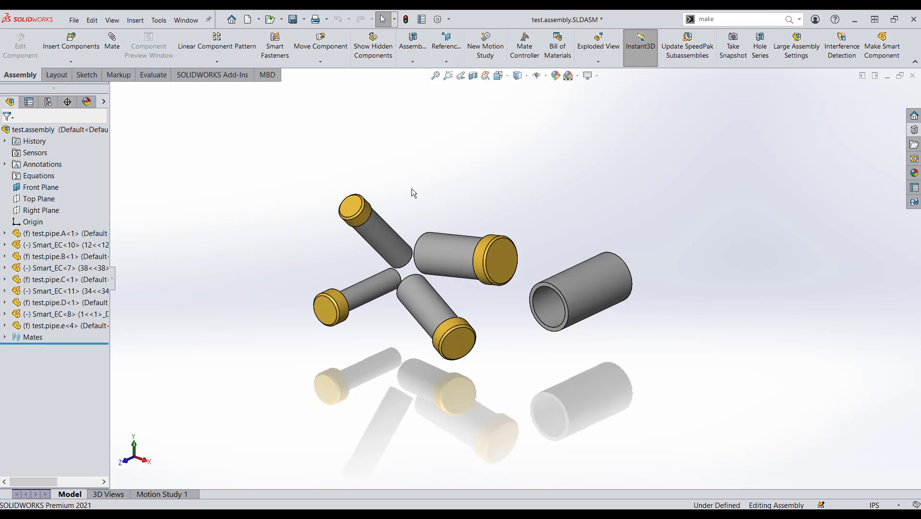
left_click(914, 130)
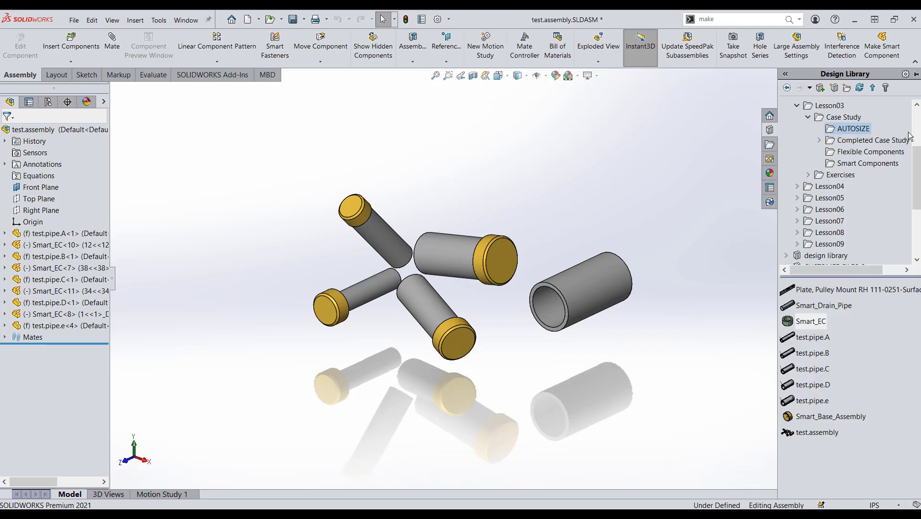
left_click(807, 324)
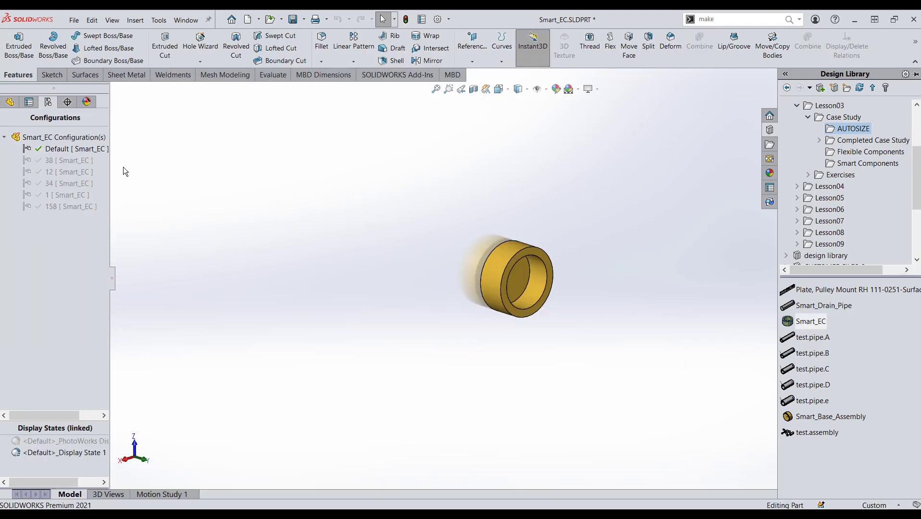
Activate the 158 configuration of Smart_EC and inspect the gold cap from the side and front.
left_click(53, 209)
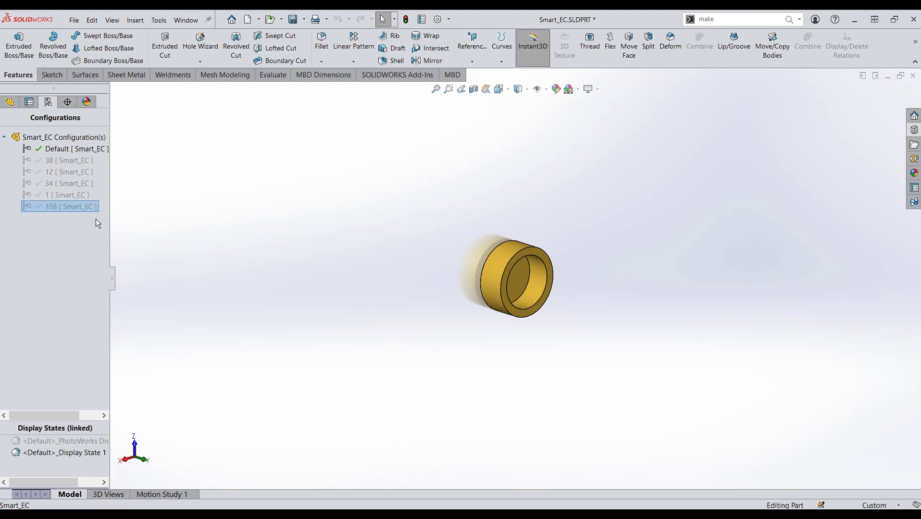
double_click(65, 209)
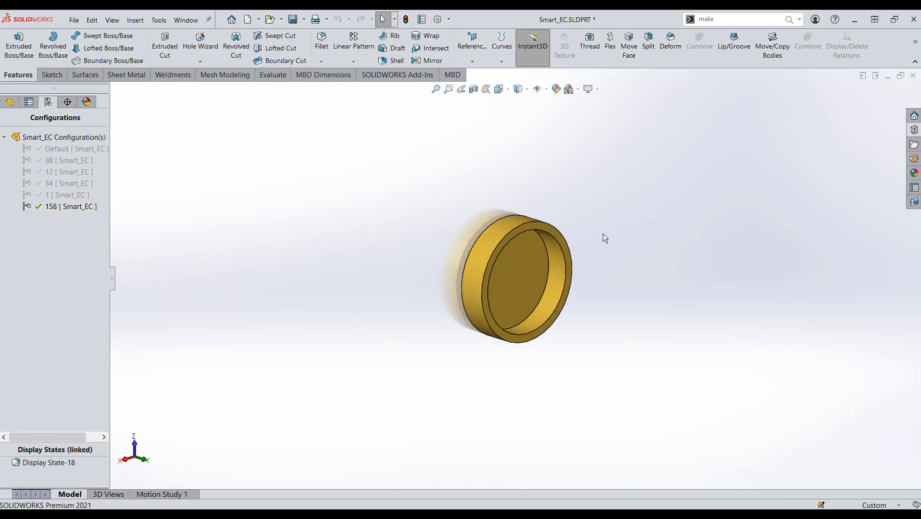
middle_click_drag(356, 243, 325, 267)
middle_click_drag(599, 311, 533, 300)
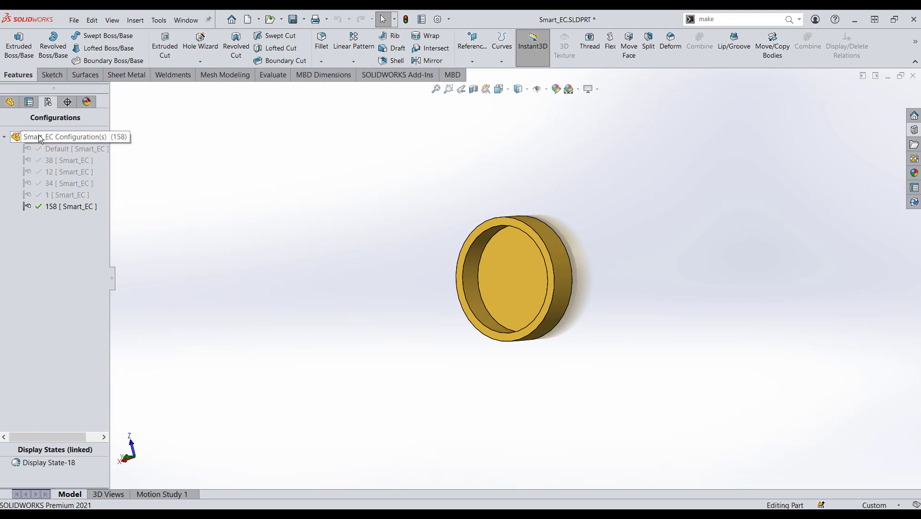
Show MateReferences (SmartPartSensor-<1>, Default-<1>) in the FeatureManager tree and bring up the Smart Feature menu.
left_click(10, 102)
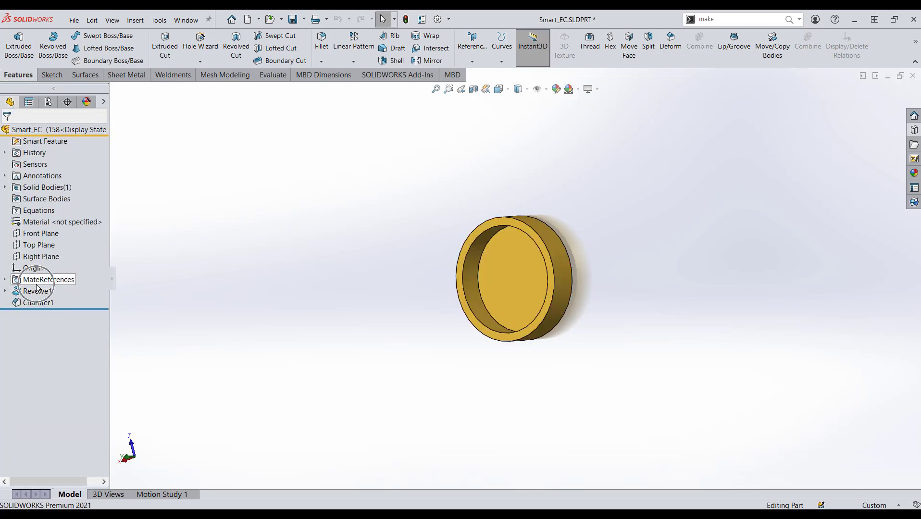
left_click(6, 280)
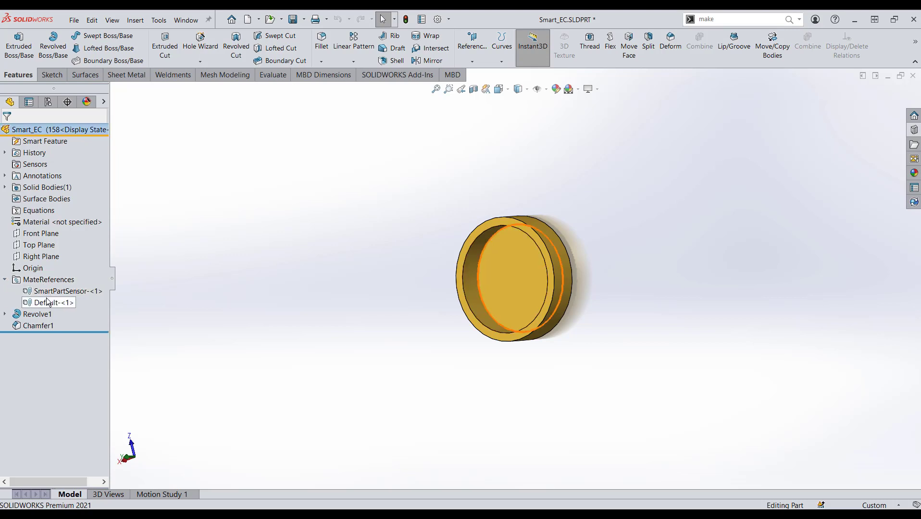
right_click(43, 143)
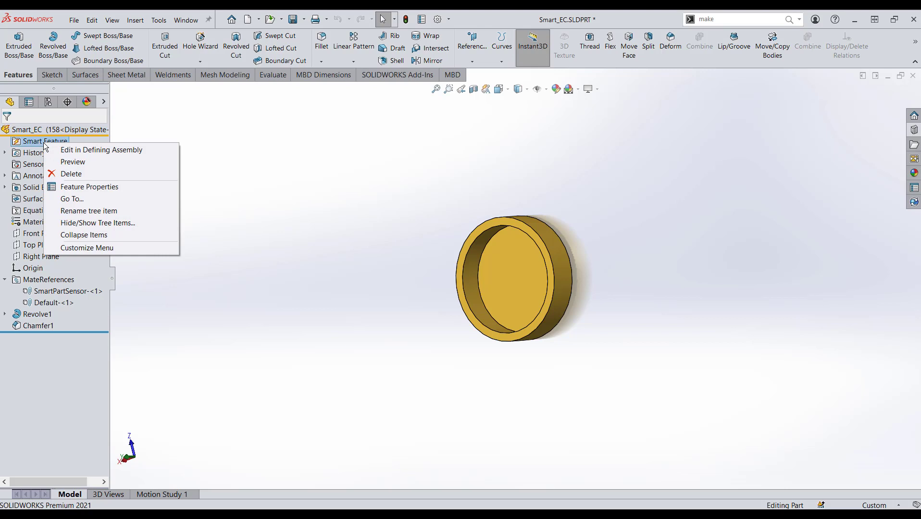
Edit Smart_EC in defining assembly Smart_EC_ta, rebuild, and open Edit Definition, dismissing the stray Help window.
left_click(71, 153)
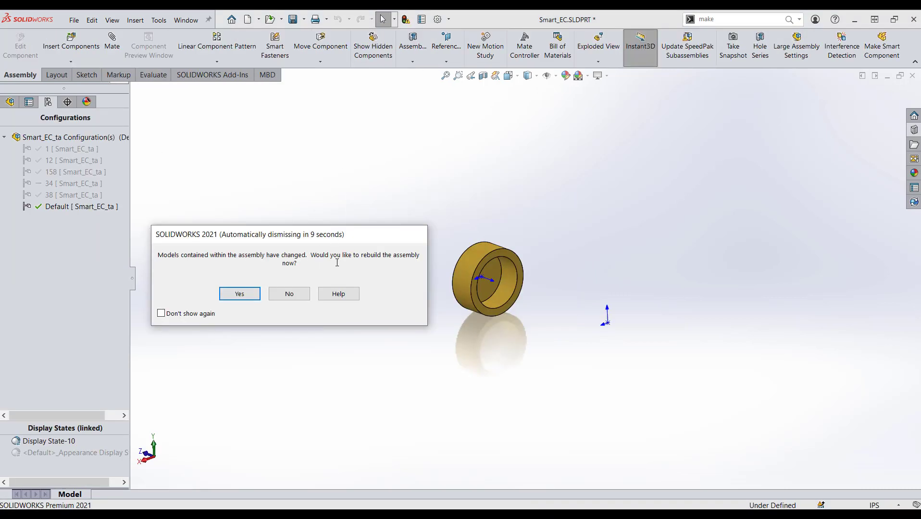
left_click(236, 295)
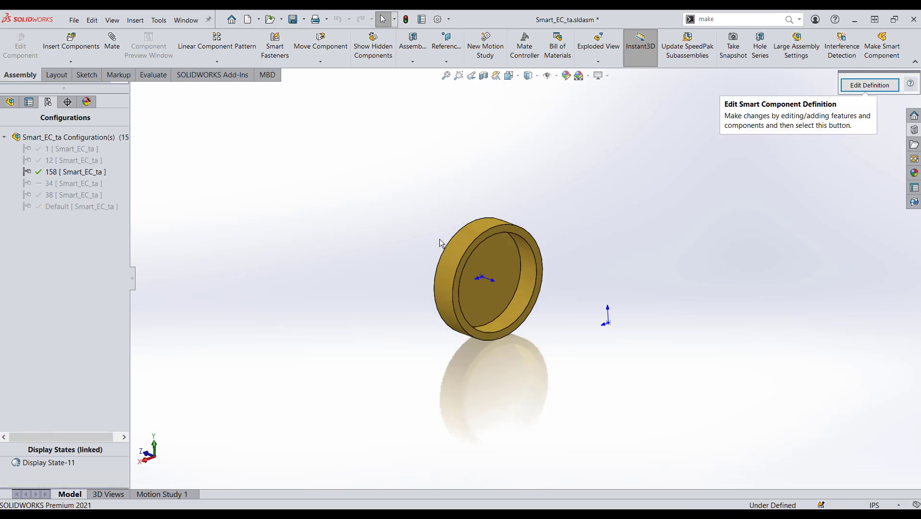
left_click(857, 90)
left_click_drag(844, 79, 753, 77)
left_click(765, 92)
left_click(765, 92)
left_click(764, 91)
left_click(812, 90)
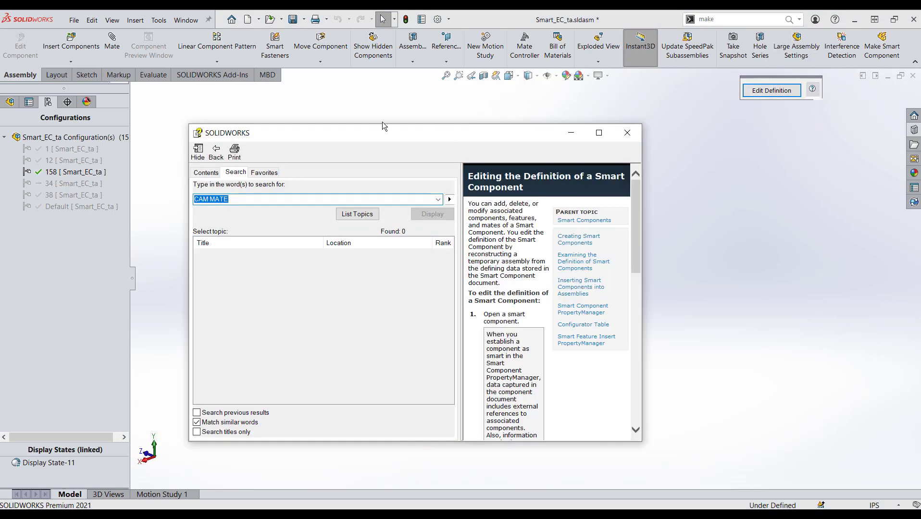
left_click_drag(325, 133, 333, 107)
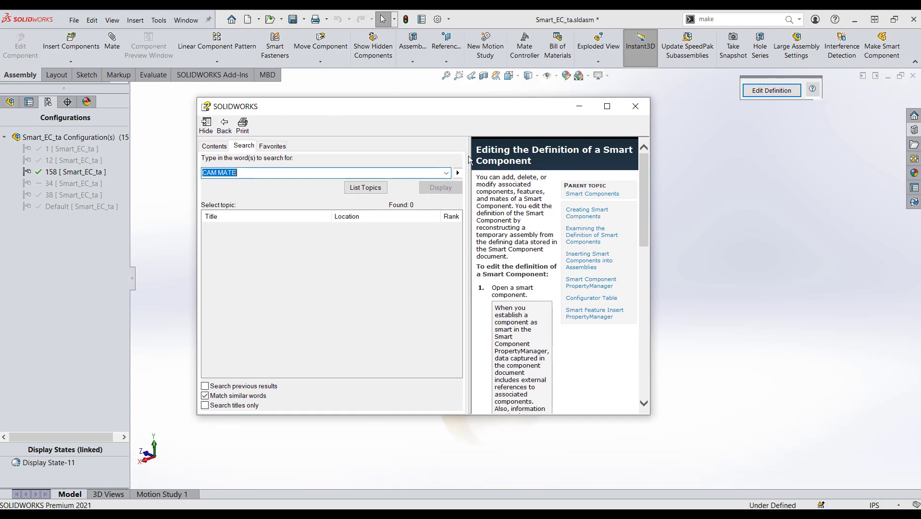
left_click(635, 104)
left_click(758, 90)
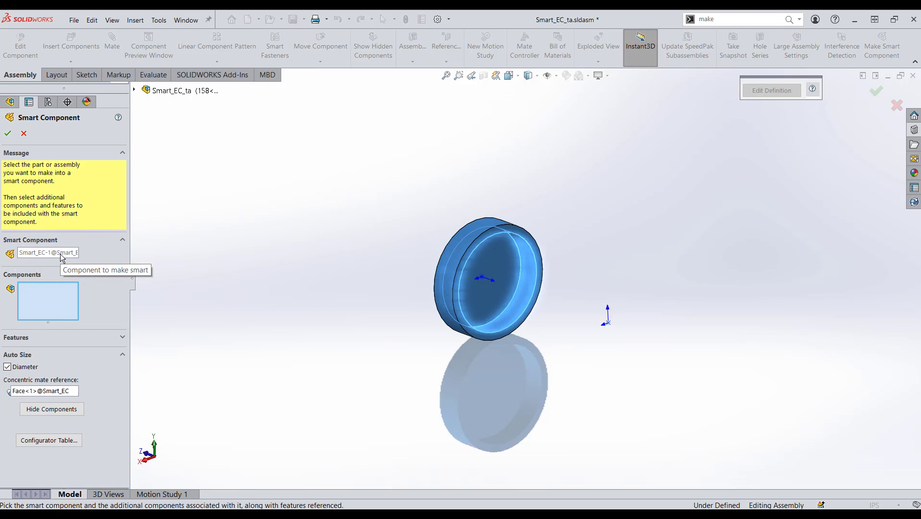
Toggle Auto Size > Diameter off and back on in the Smart Component PropertyManager.
left_click(7, 367)
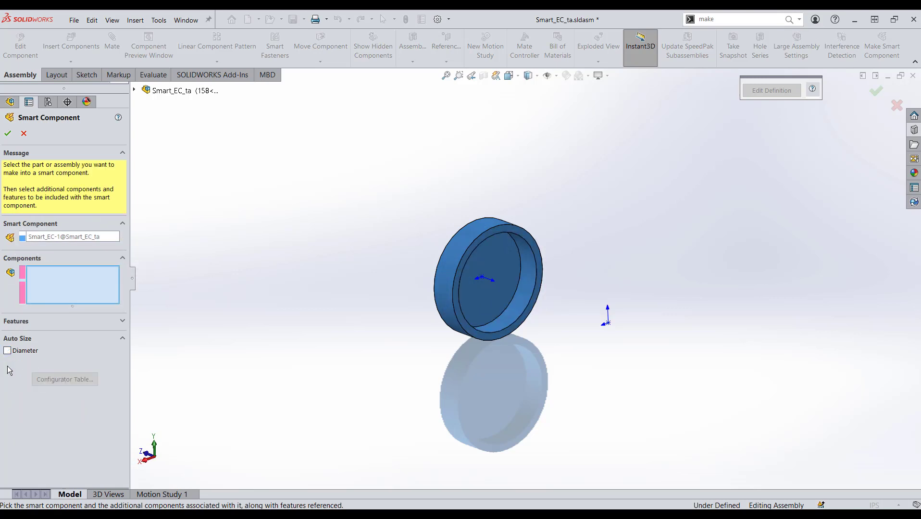
left_click(123, 340)
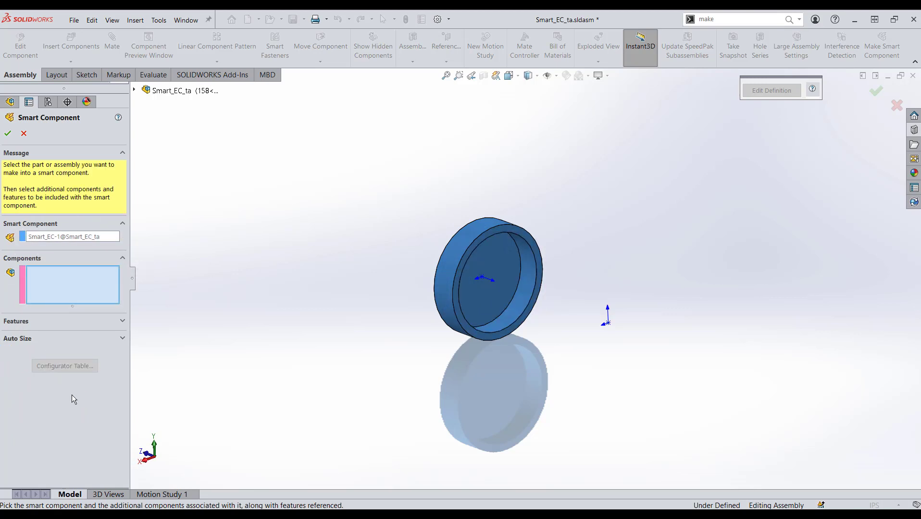
left_click(123, 340)
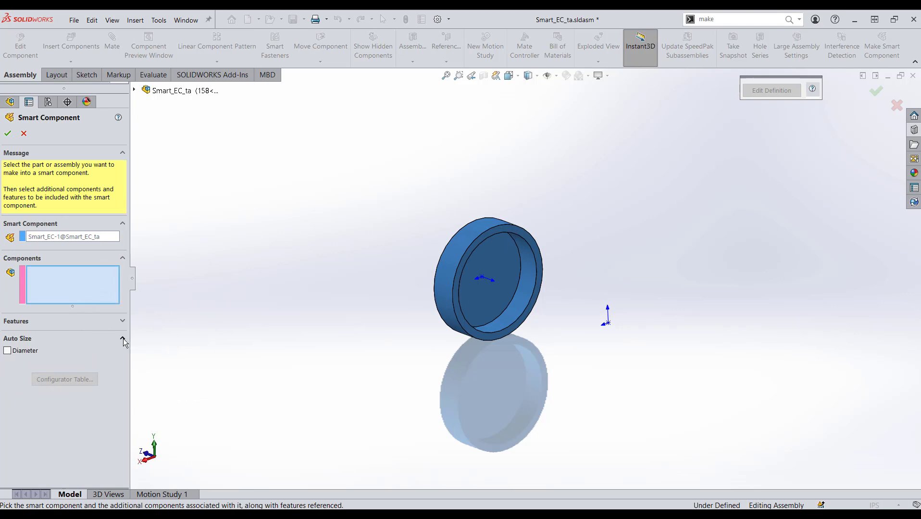
left_click(7, 351)
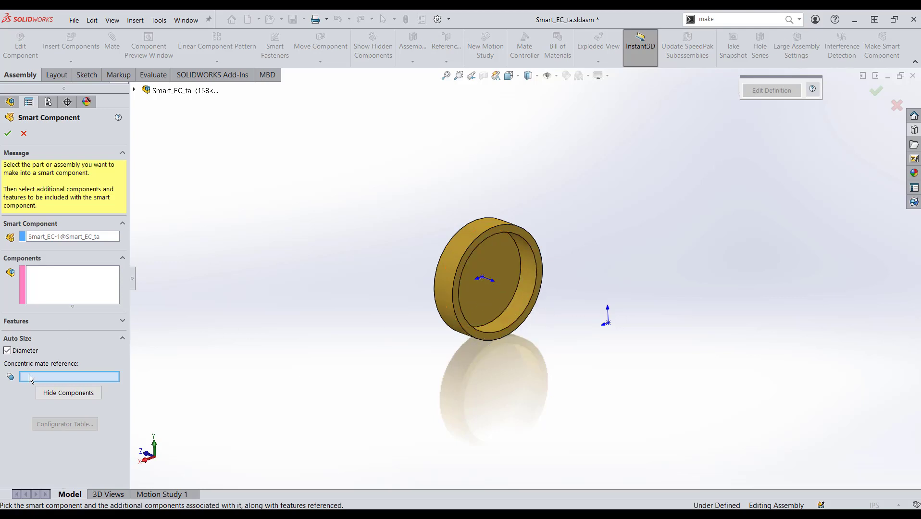
Set the cap's inner cylindrical face as the Concentric mate reference.
left_click(510, 318)
left_click(65, 424)
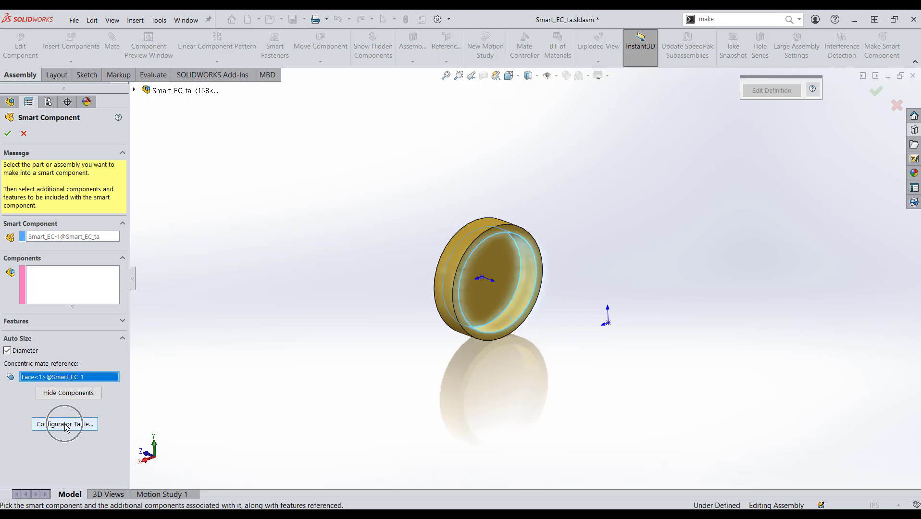
left_click(65, 424)
left_click(65, 424)
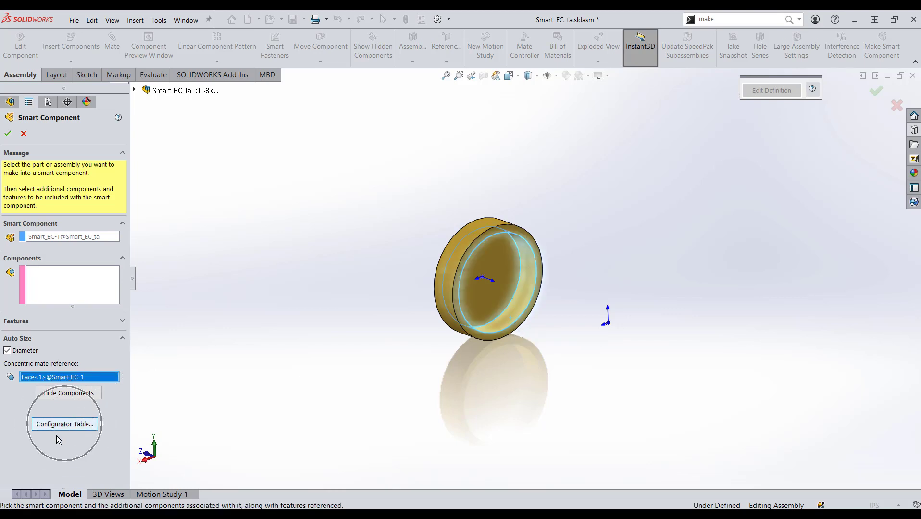
left_click(66, 428)
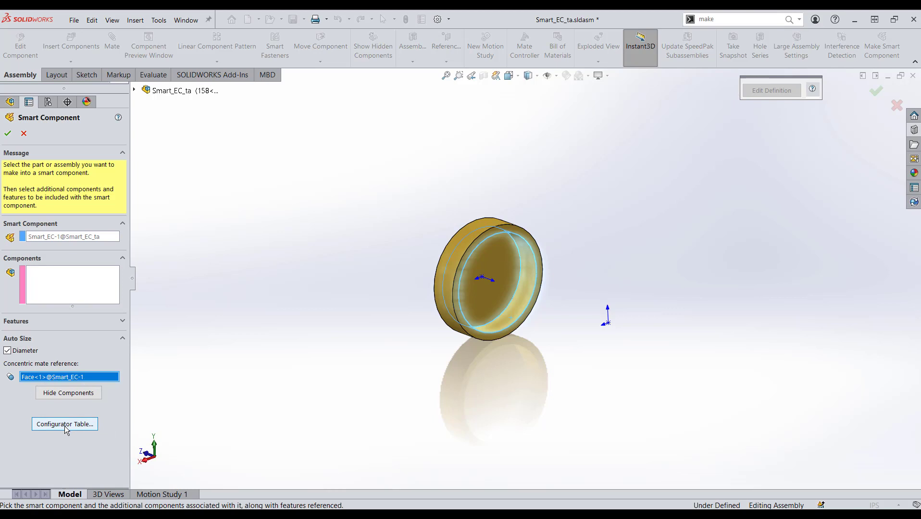
right_click(66, 376)
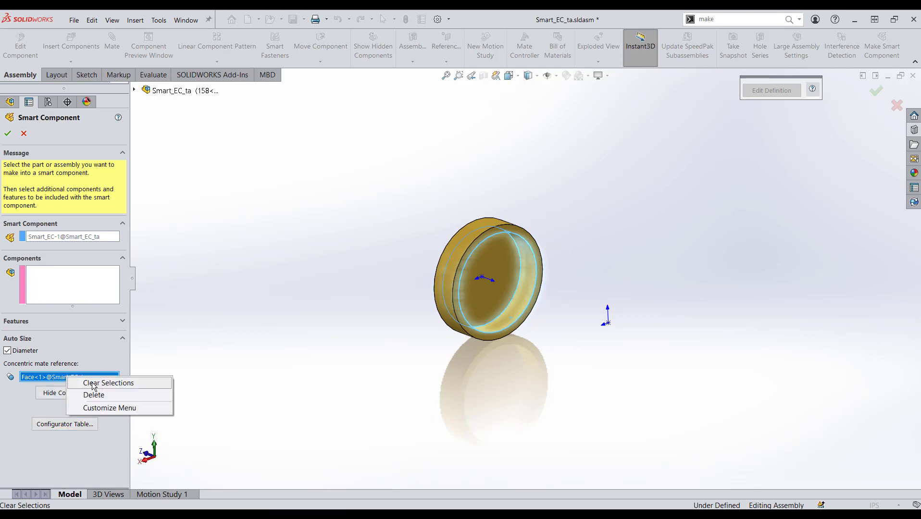
left_click(89, 383)
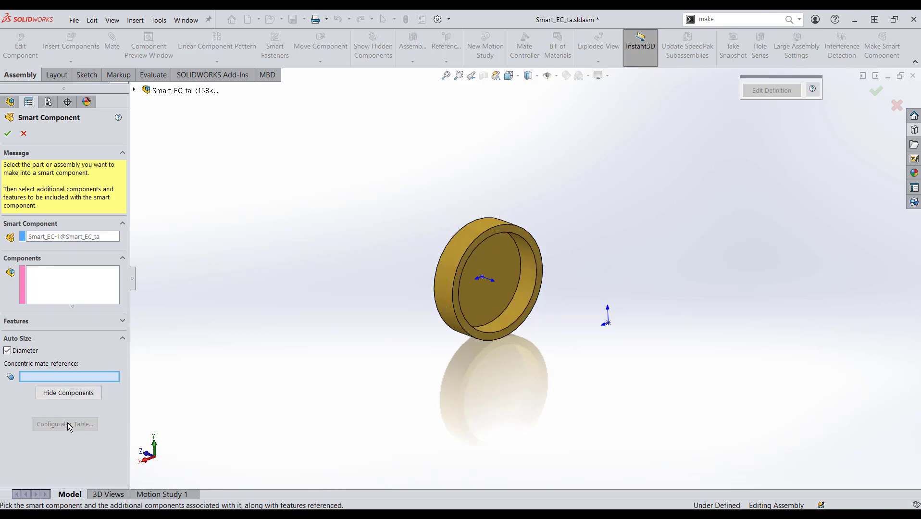
left_click(520, 298)
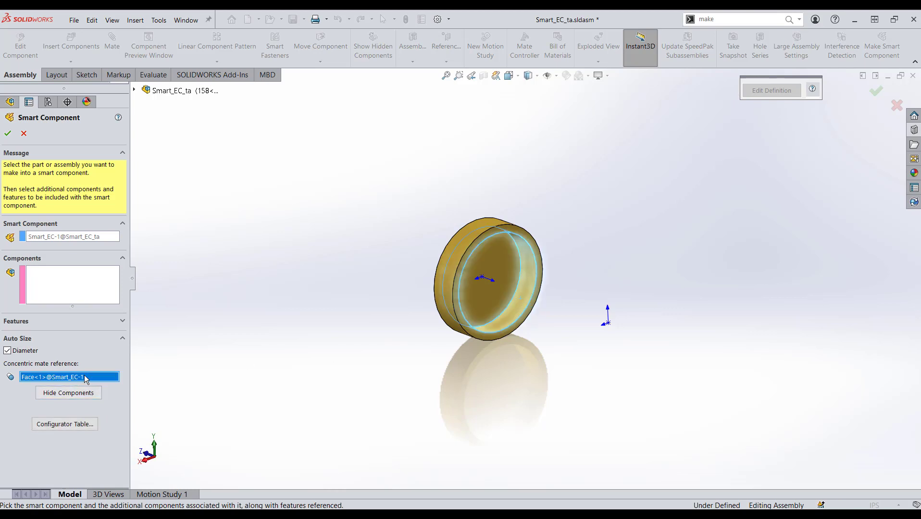
Check Min and Max Diameter for size 158 in the Configurator Table and accept the Smart Component.
left_click(63, 425)
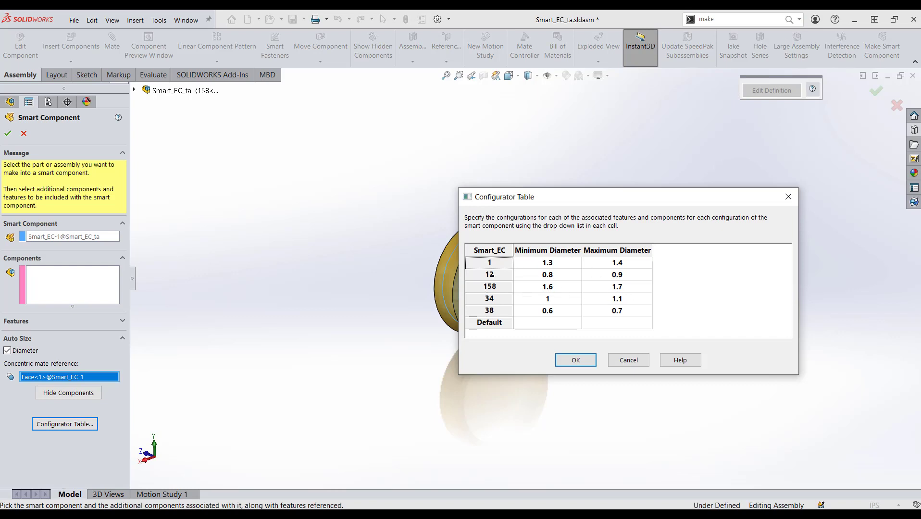
left_click(551, 287)
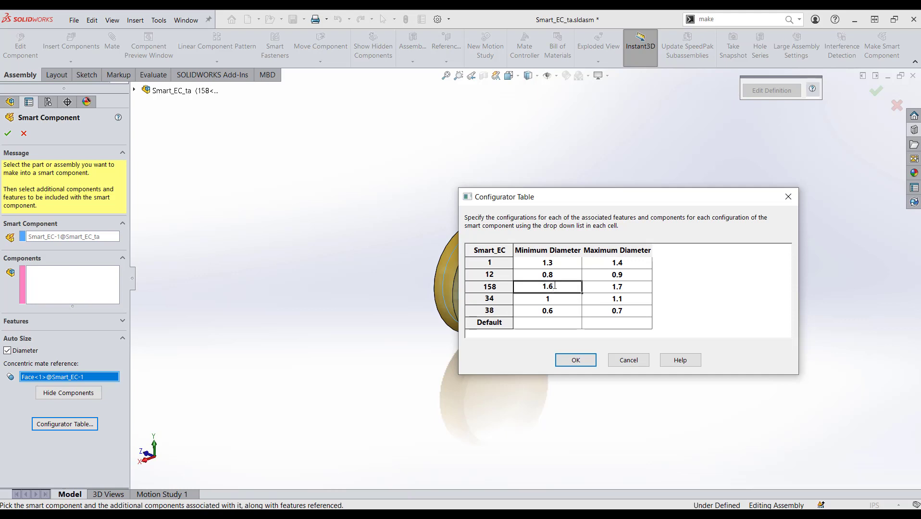
left_click(620, 288)
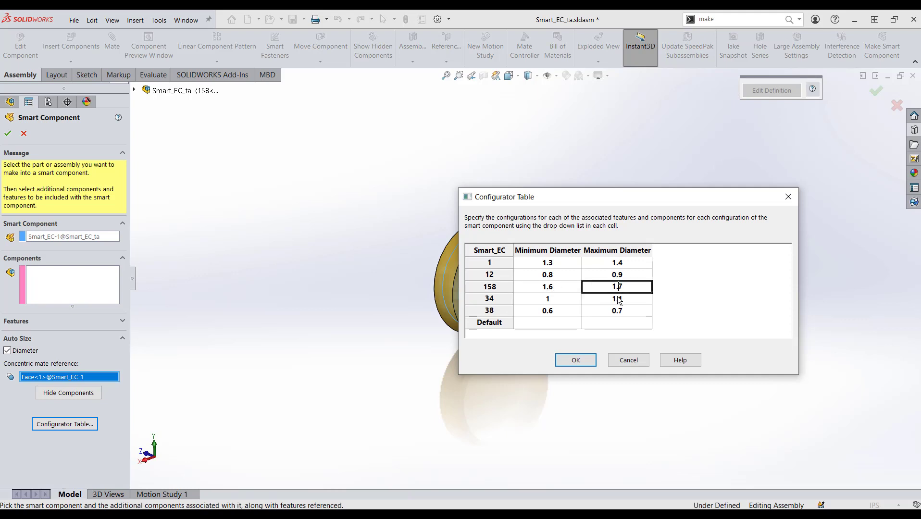
left_click(574, 360)
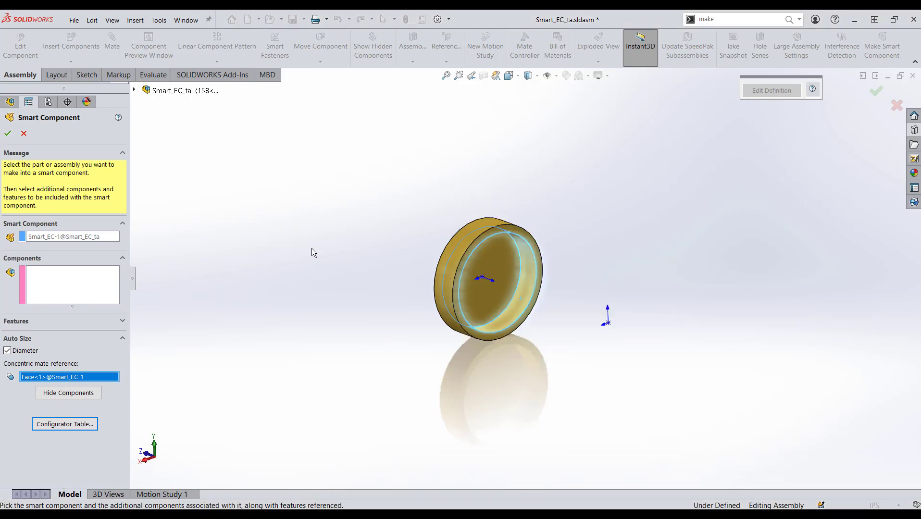
left_click(8, 135)
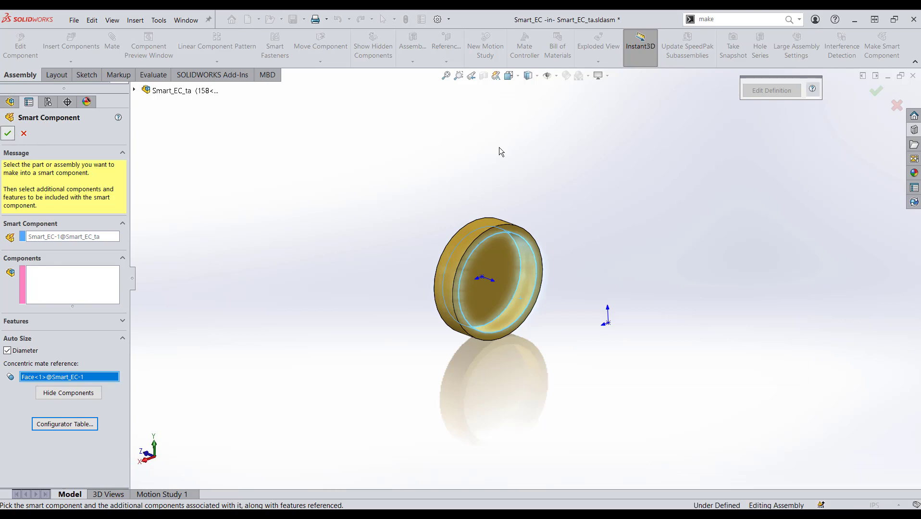
Close Smart_EC_ta using Save All with rebuild, then close the Smart_EC part window.
left_click(914, 77)
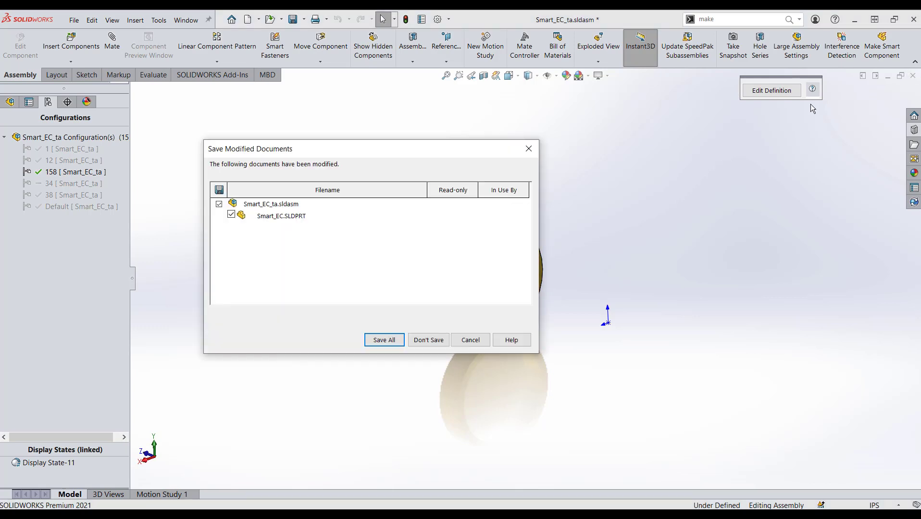
left_click(391, 343)
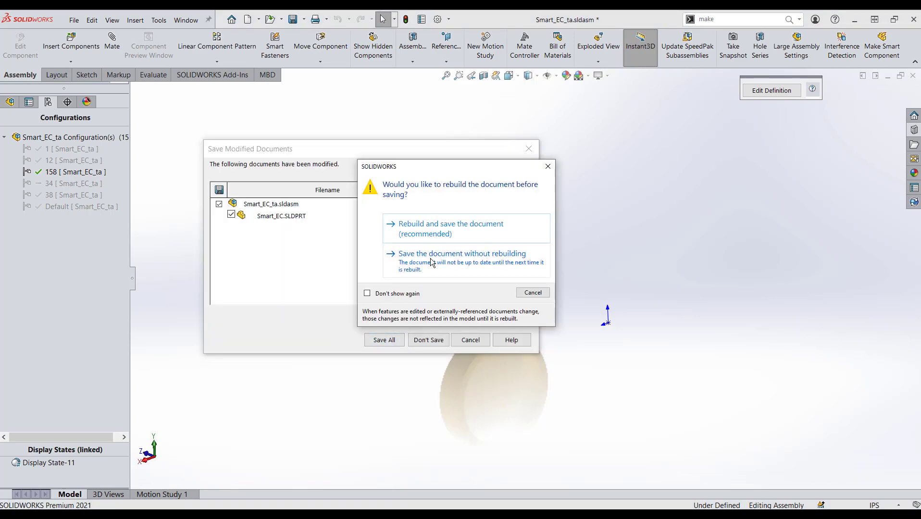
left_click(433, 233)
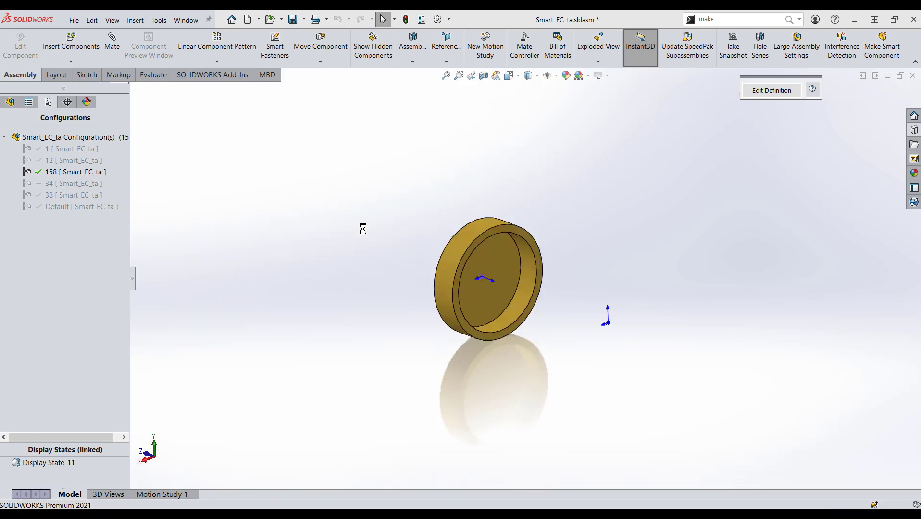
left_click(912, 78)
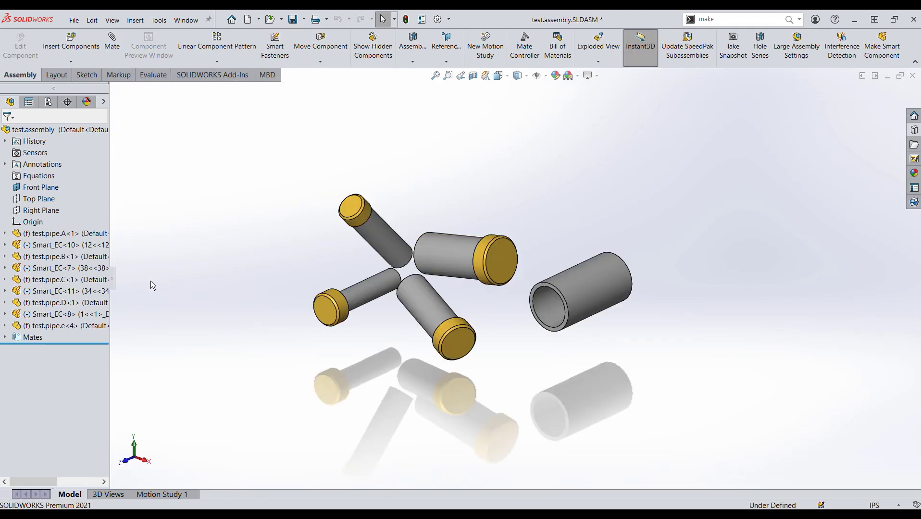
Place Smart_EC from the Design Library on test.pipe.e's open end with flipped mate alignment.
left_click(913, 130)
left_click(810, 322)
left_click_drag(809, 326, 575, 302)
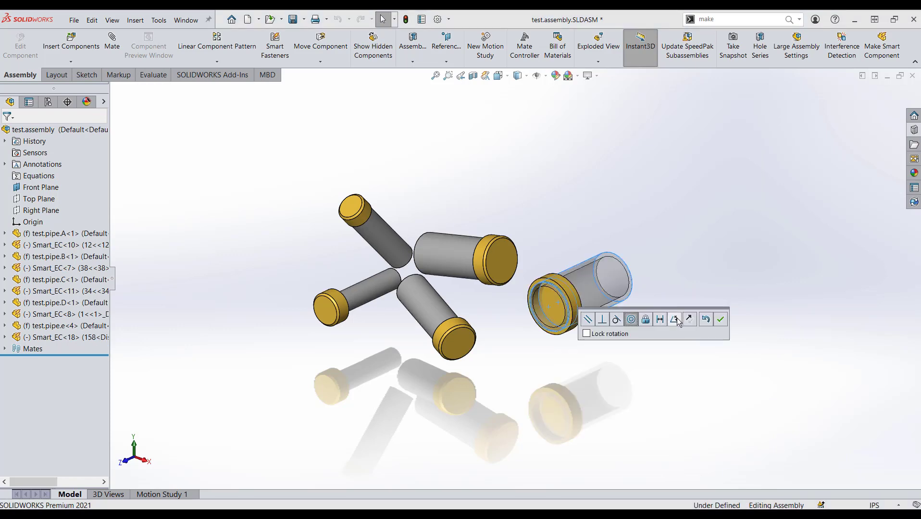
left_click(690, 321)
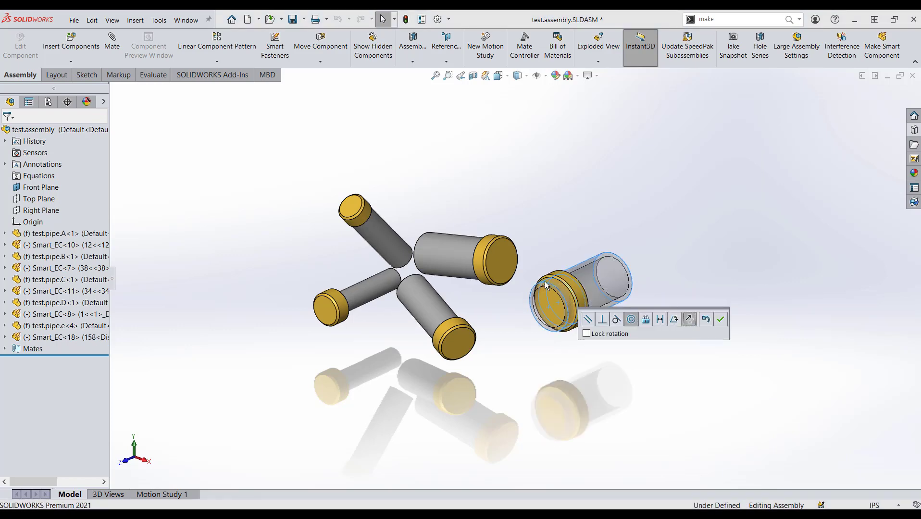
left_click(723, 320)
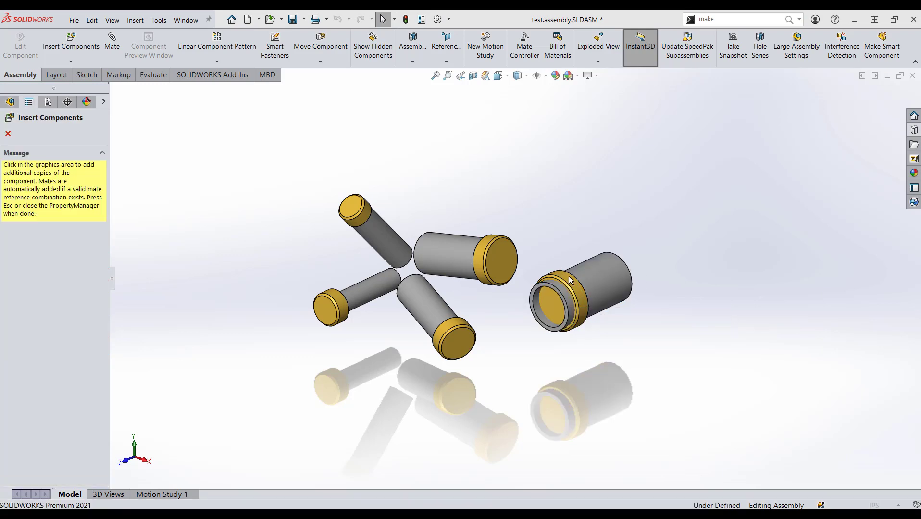
key("Escape")
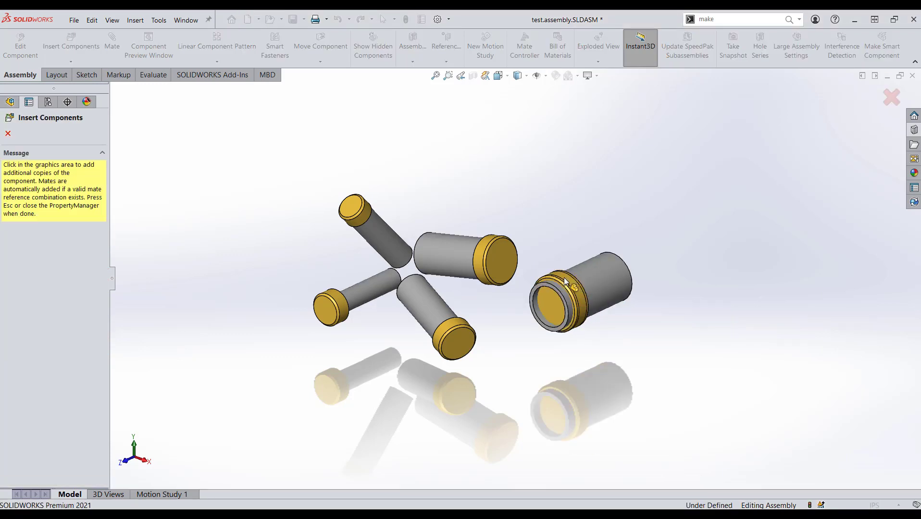